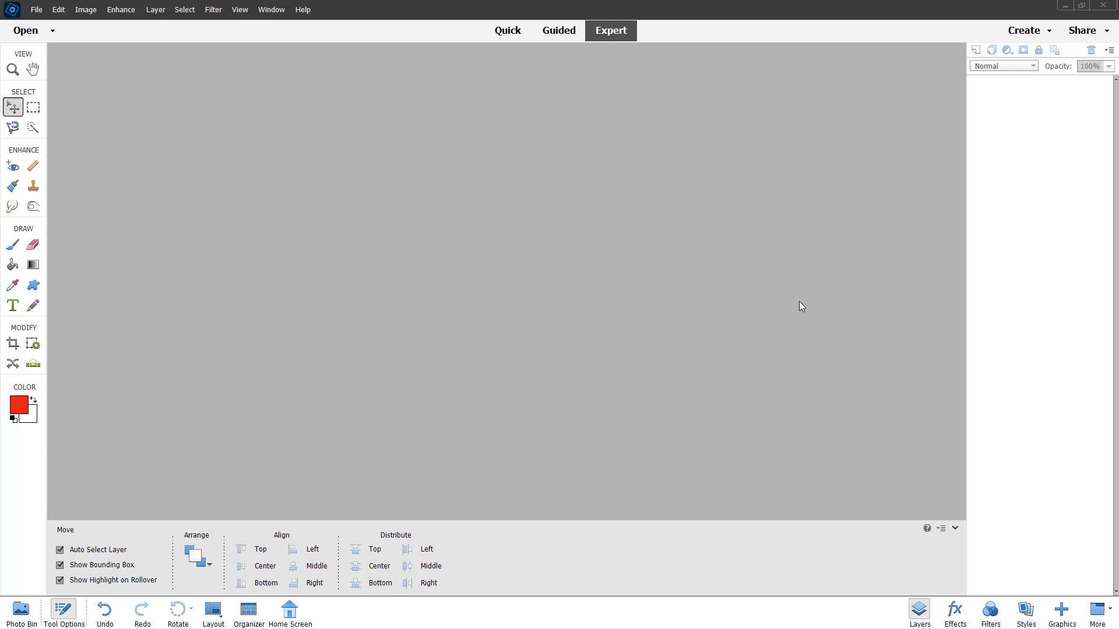
Step: Open the File menu in the Expert workspace with no image open
{"action": "left_click", "coordinate": [40, 10]}
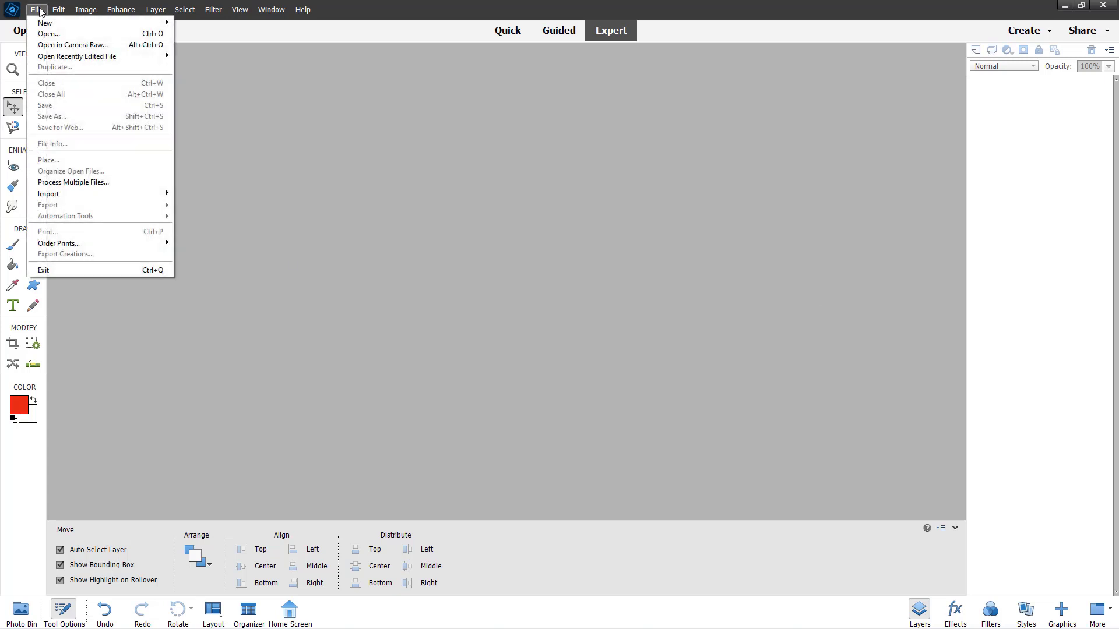
Step: Launch Process Multiple Files with Folder as the file source
{"action": "left_click", "coordinate": [80, 185]}
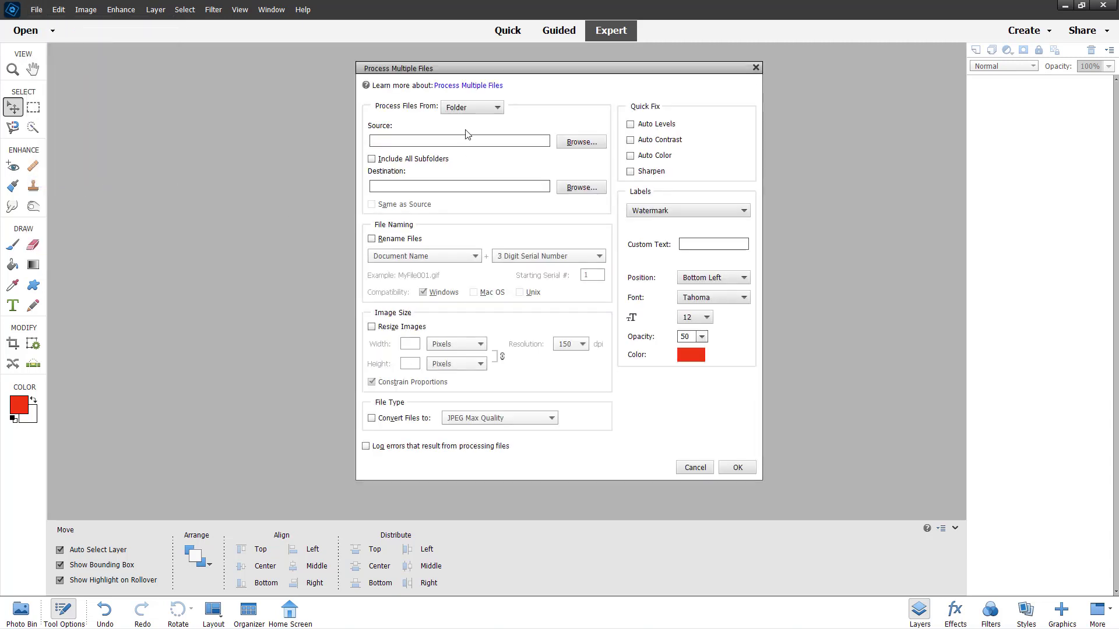
{"action": "left_click", "coordinate": [460, 109]}
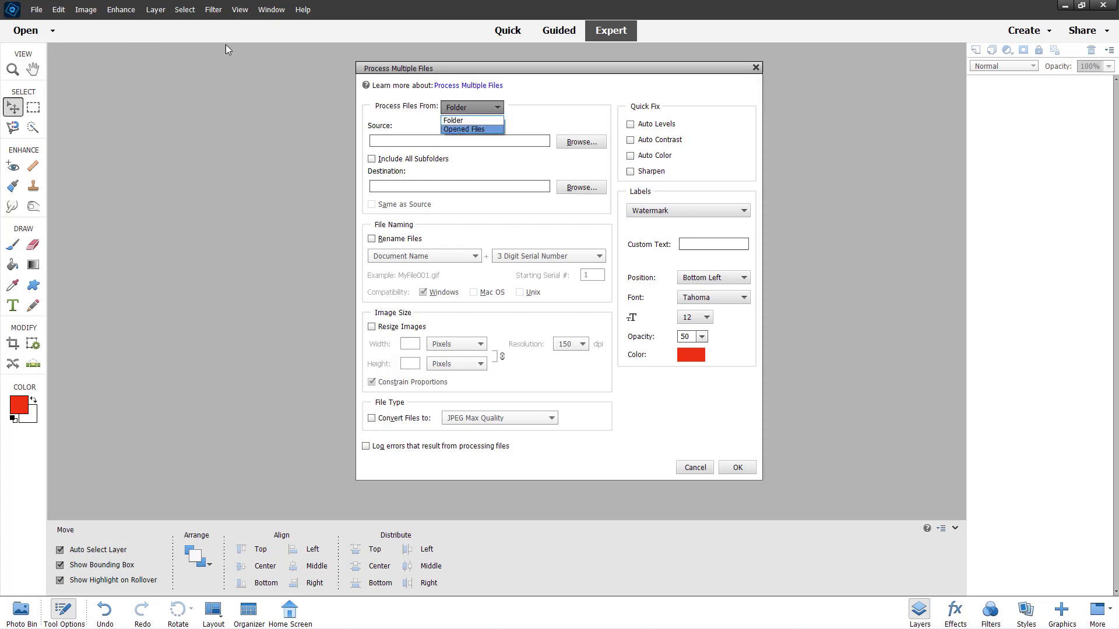
{"action": "left_click", "coordinate": [478, 121]}
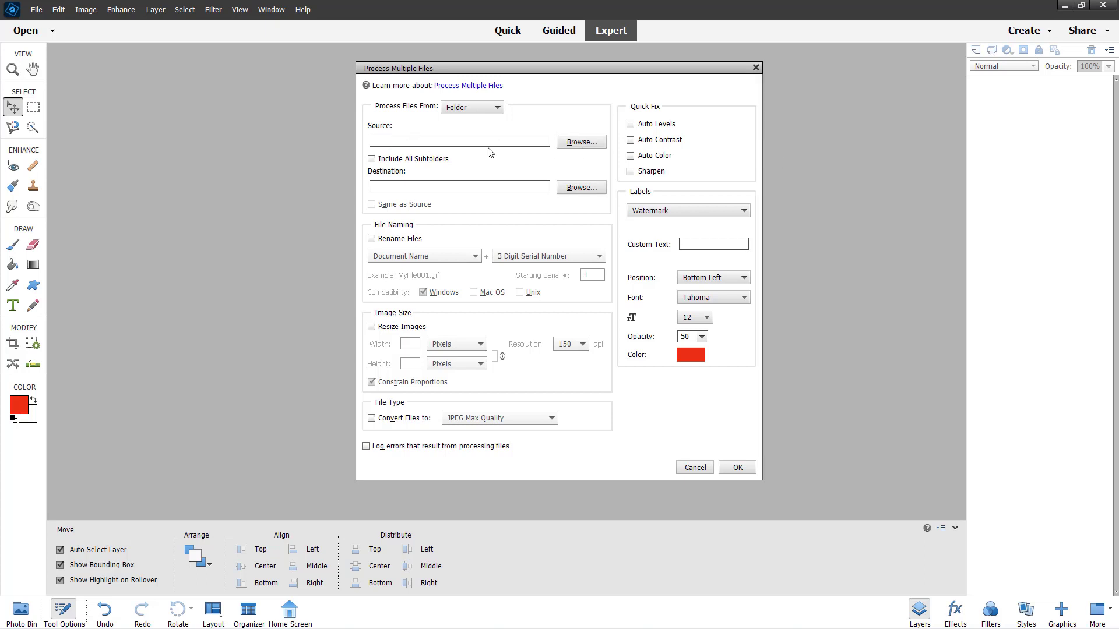
Step: Set the source folder to Photo Collection on the TT (L:) drive
{"action": "left_click", "coordinate": [580, 148]}
{"action": "scroll", "coordinate": [529, 300], "scroll_direction": "down", "scroll_amount": 5}
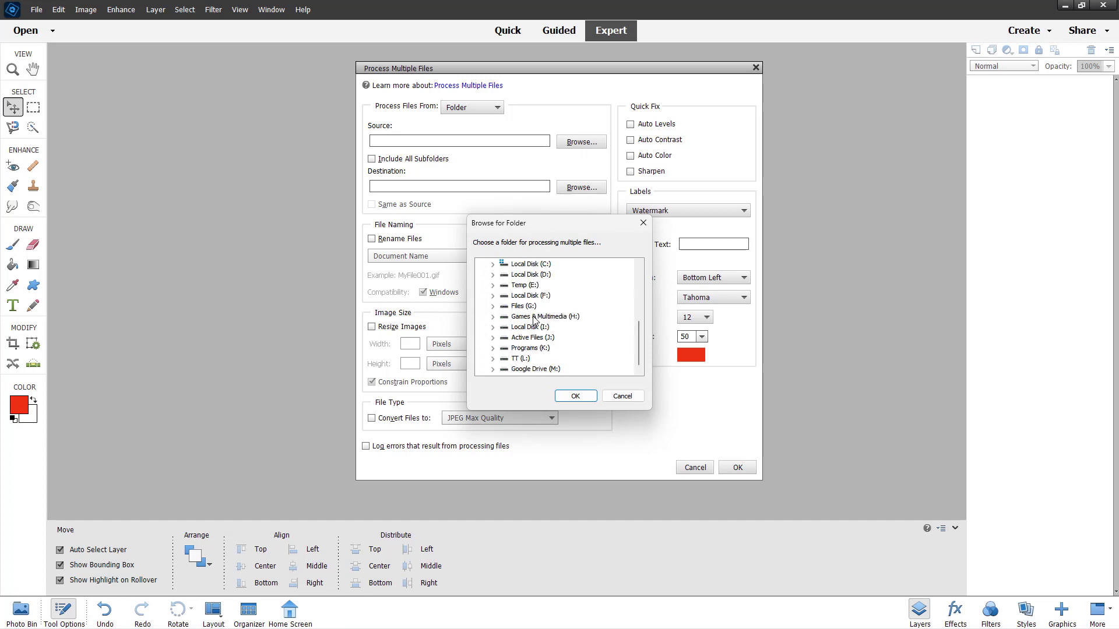
{"action": "left_click", "coordinate": [517, 359]}
{"action": "left_click", "coordinate": [492, 358]}
{"action": "scroll", "coordinate": [528, 331], "scroll_direction": "down", "scroll_amount": 5}
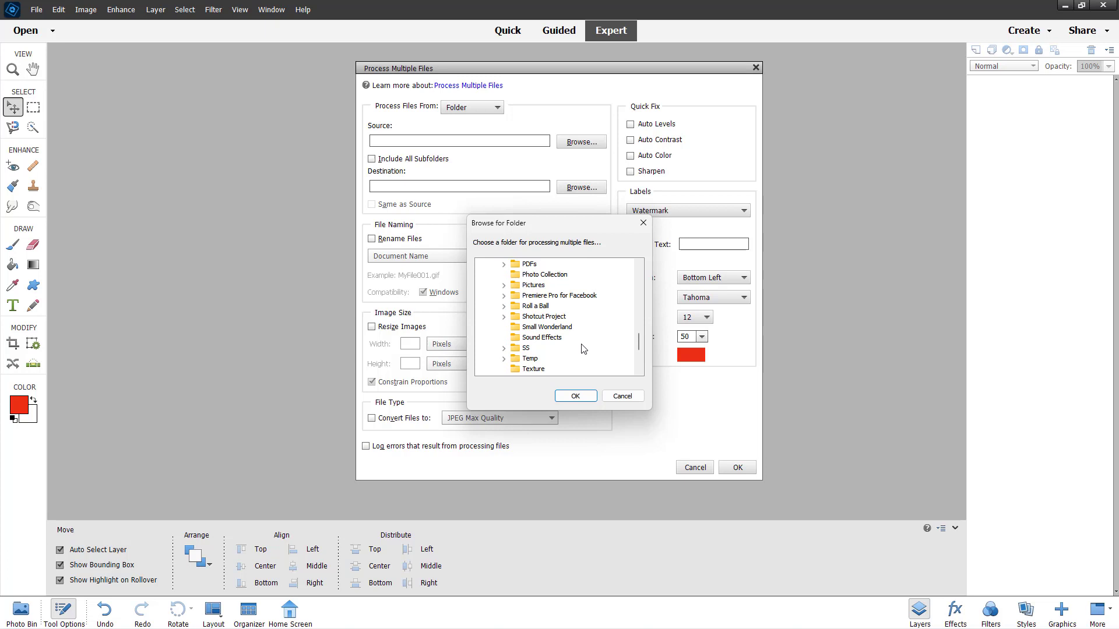
{"action": "scroll", "coordinate": [580, 345], "scroll_direction": "down", "scroll_amount": 3}
{"action": "scroll", "coordinate": [577, 338], "scroll_direction": "up", "scroll_amount": 6}
{"action": "left_click", "coordinate": [565, 306]}
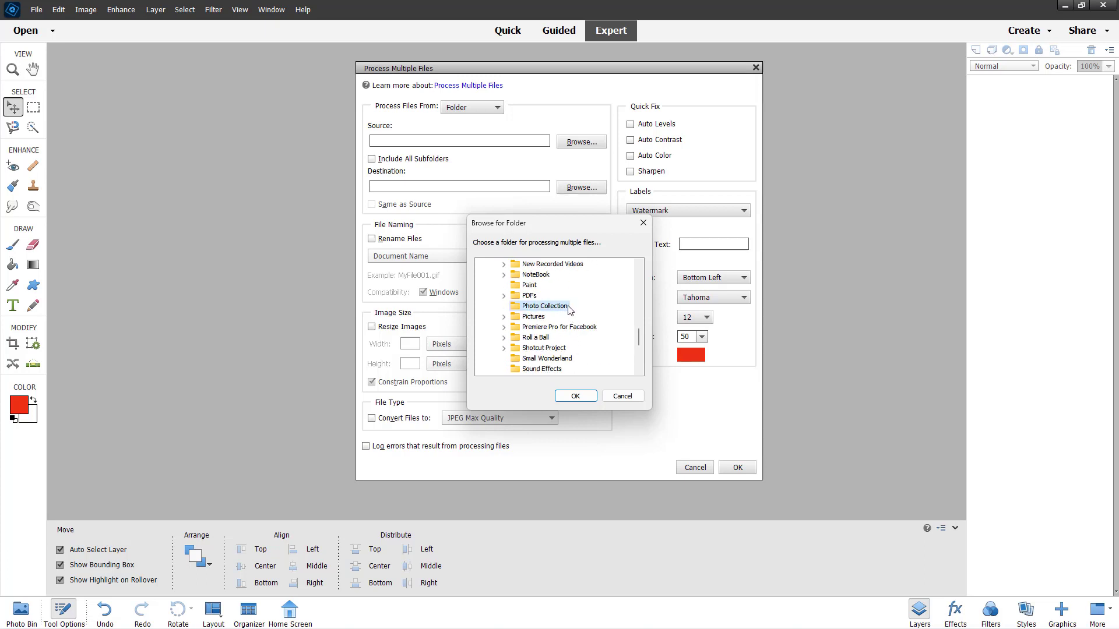
{"action": "left_click", "coordinate": [569, 398]}
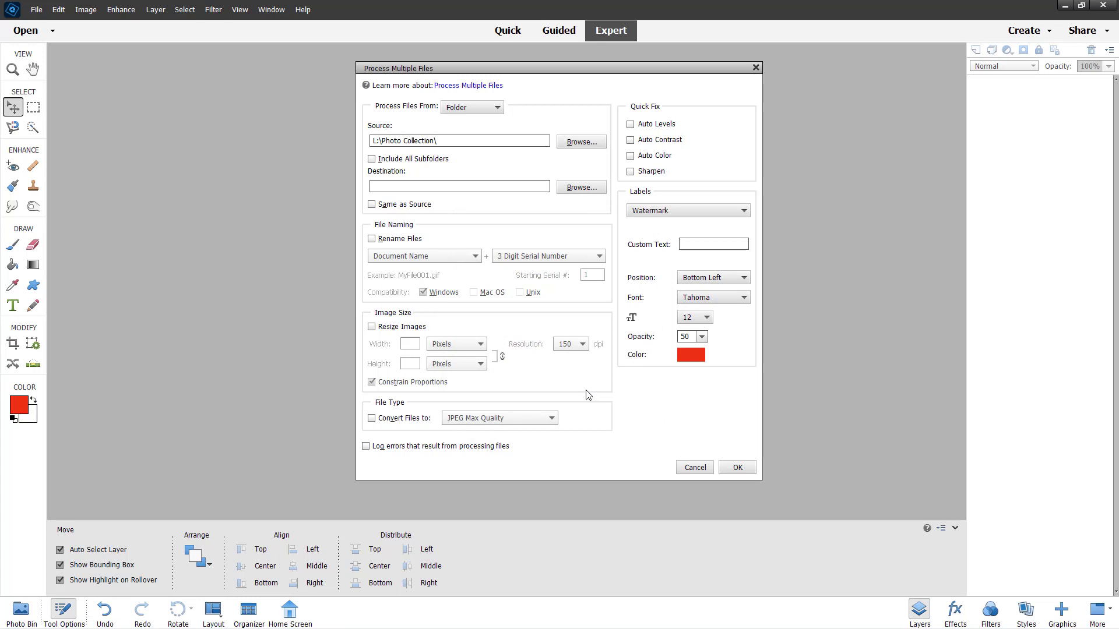
Step: Create a Desktop folder named 'Prcessed Photos' and set it as the batch destination
{"action": "left_click", "coordinate": [575, 189]}
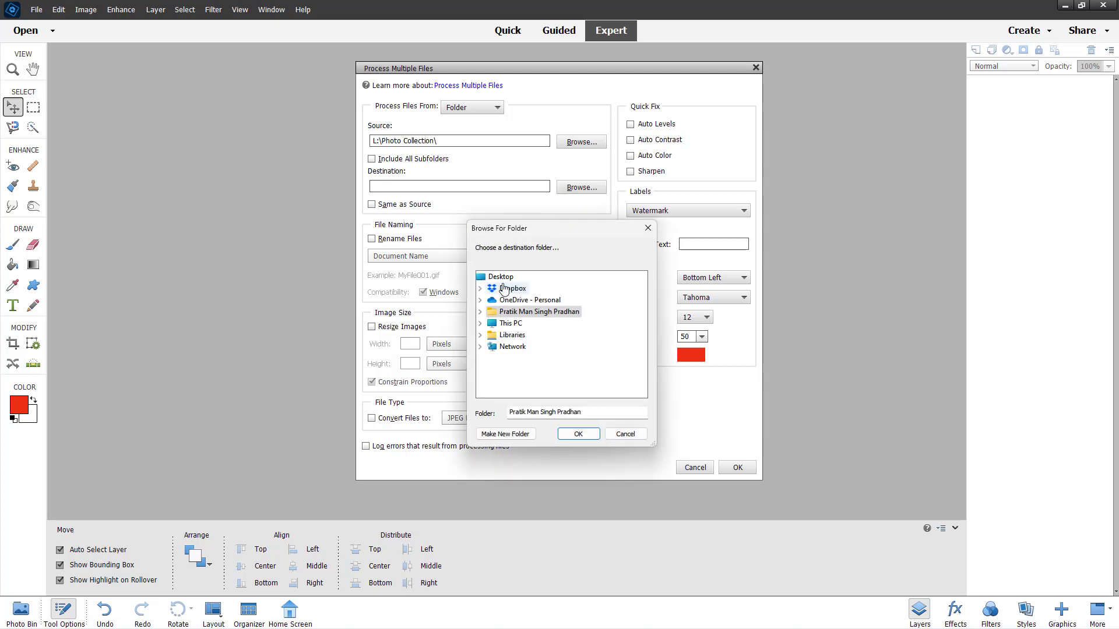
{"action": "left_click", "coordinate": [502, 277]}
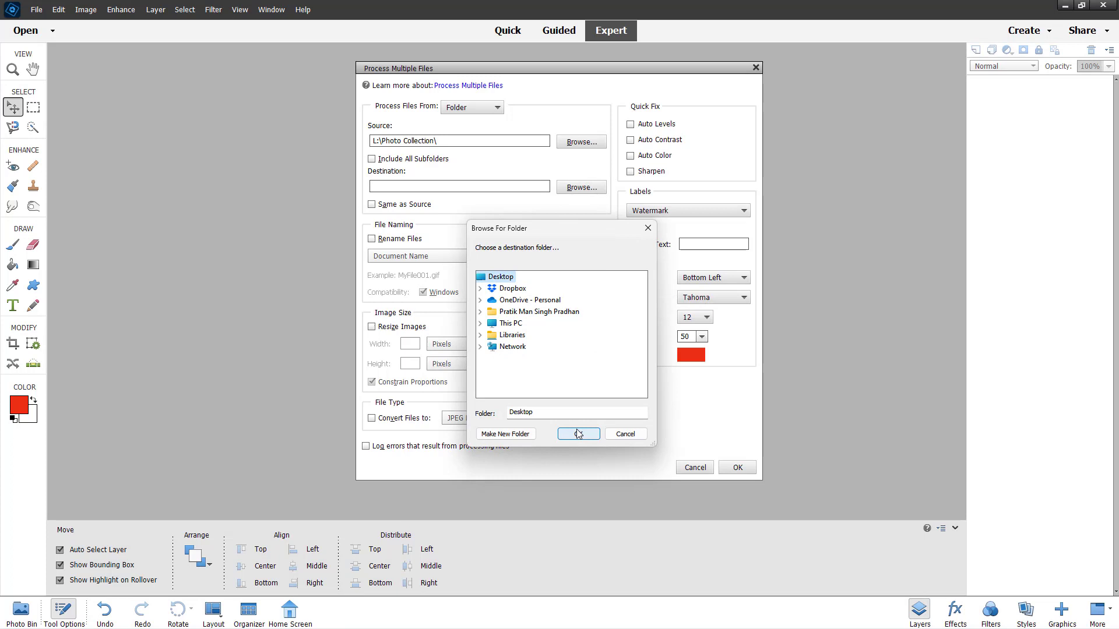
{"action": "left_click", "coordinate": [526, 435]}
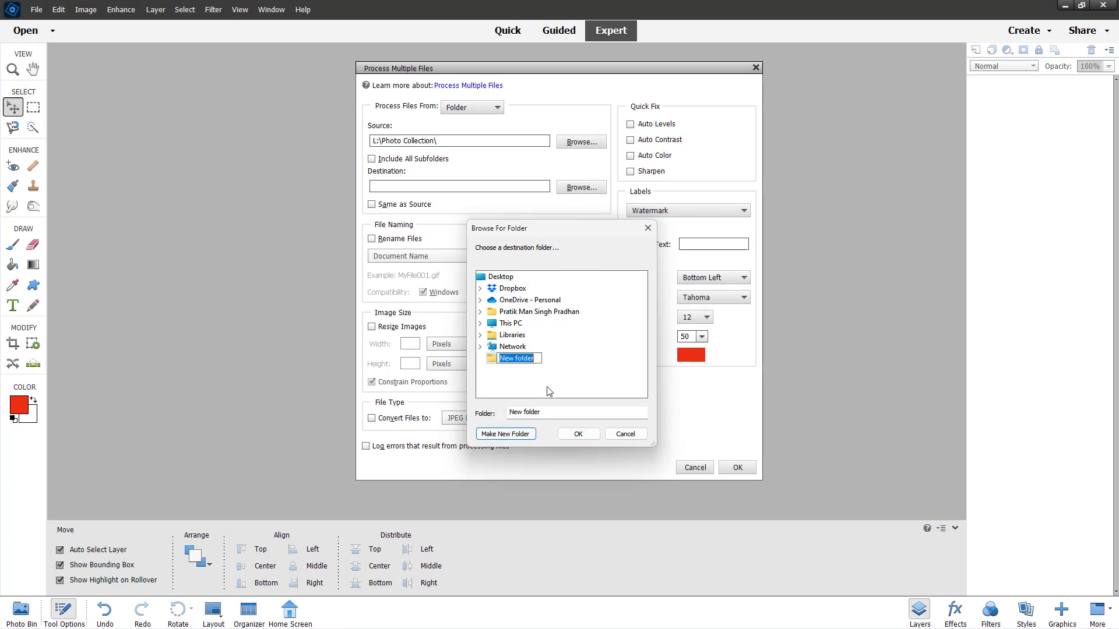
{"action": "type", "text": "Photo"}
{"action": "key", "text": "BackSpace"}
{"action": "key", "text": "BackSpace"}
{"action": "key", "text": "BackSpace"}
{"action": "key", "text": "BackSpace"}
{"action": "type", "text": "rcessed Photos"}
{"action": "key", "text": "Return"}
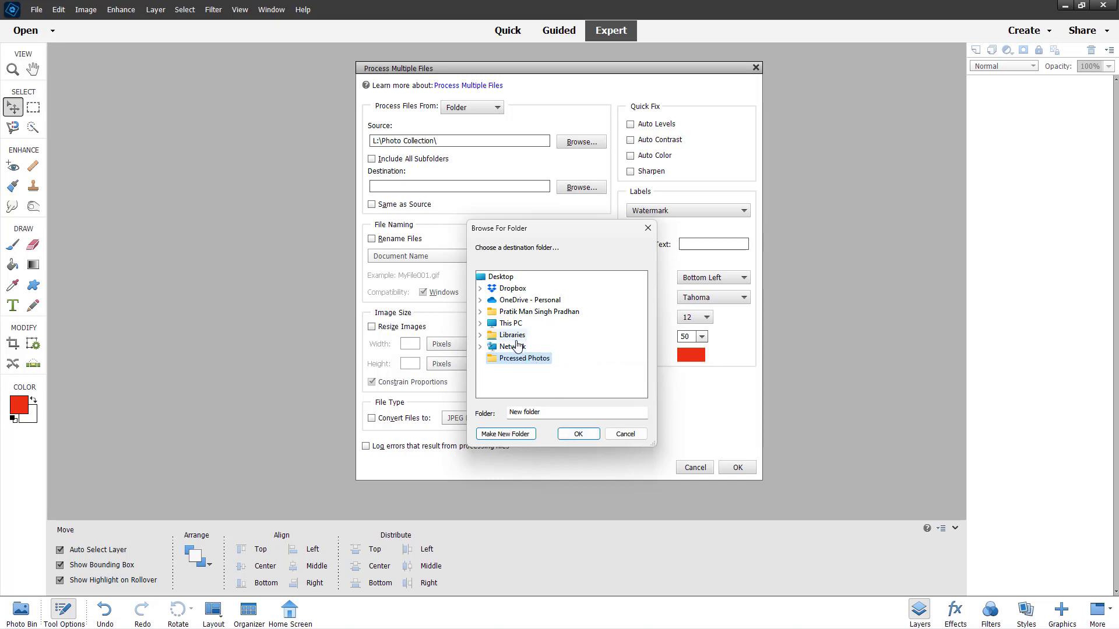
{"action": "left_click", "coordinate": [512, 348]}
{"action": "left_click", "coordinate": [520, 358]}
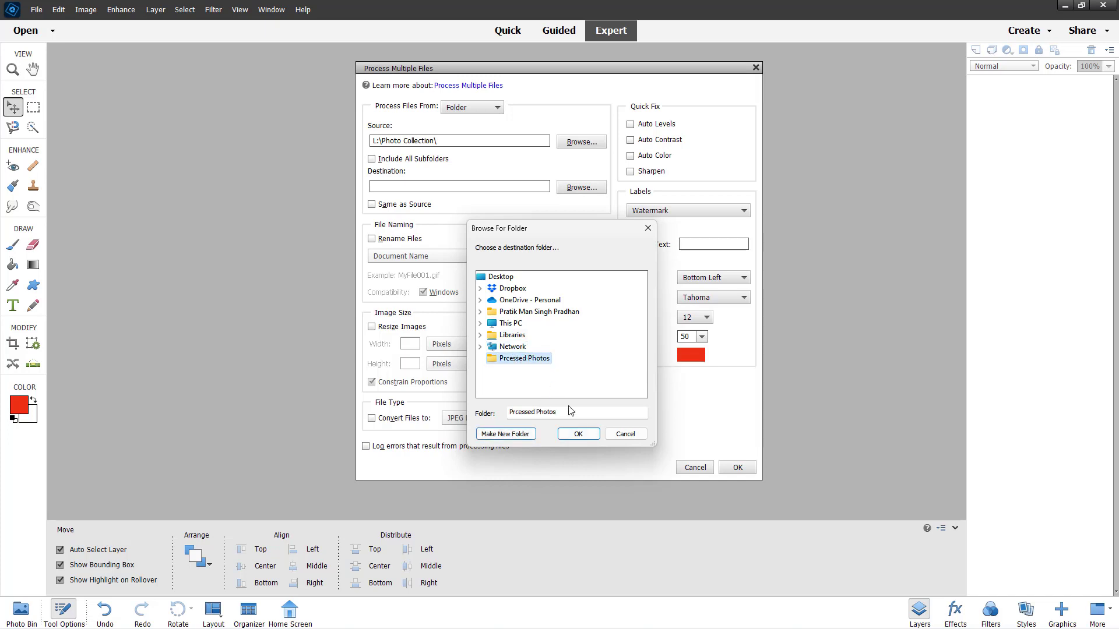
{"action": "left_click", "coordinate": [578, 435]}
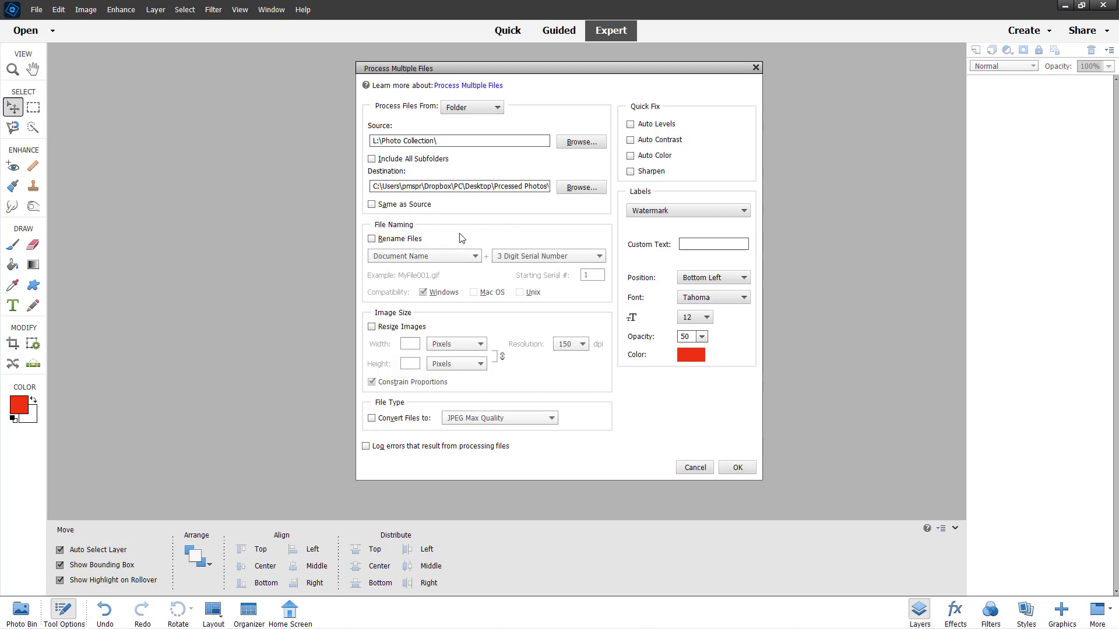
Step: Turn on Rename Files using Document Name plus 4 Digit Serial Number
{"action": "left_click", "coordinate": [400, 243]}
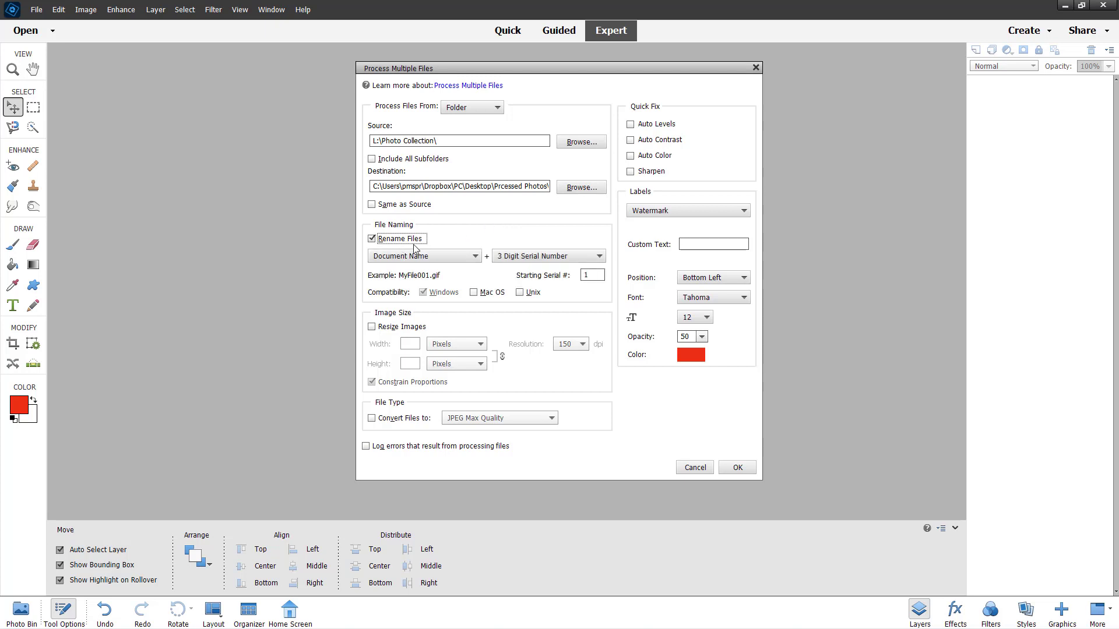
{"action": "left_click", "coordinate": [458, 260]}
{"action": "left_click", "coordinate": [474, 256]}
{"action": "left_click", "coordinate": [460, 270]}
{"action": "left_click", "coordinate": [539, 256]}
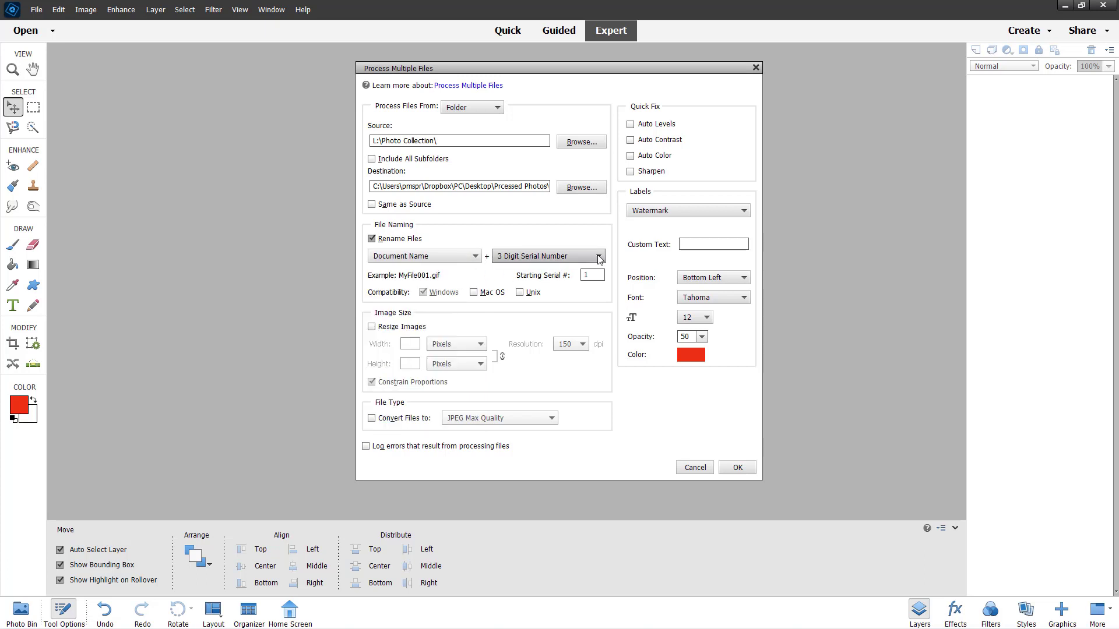
{"action": "left_click", "coordinate": [600, 257]}
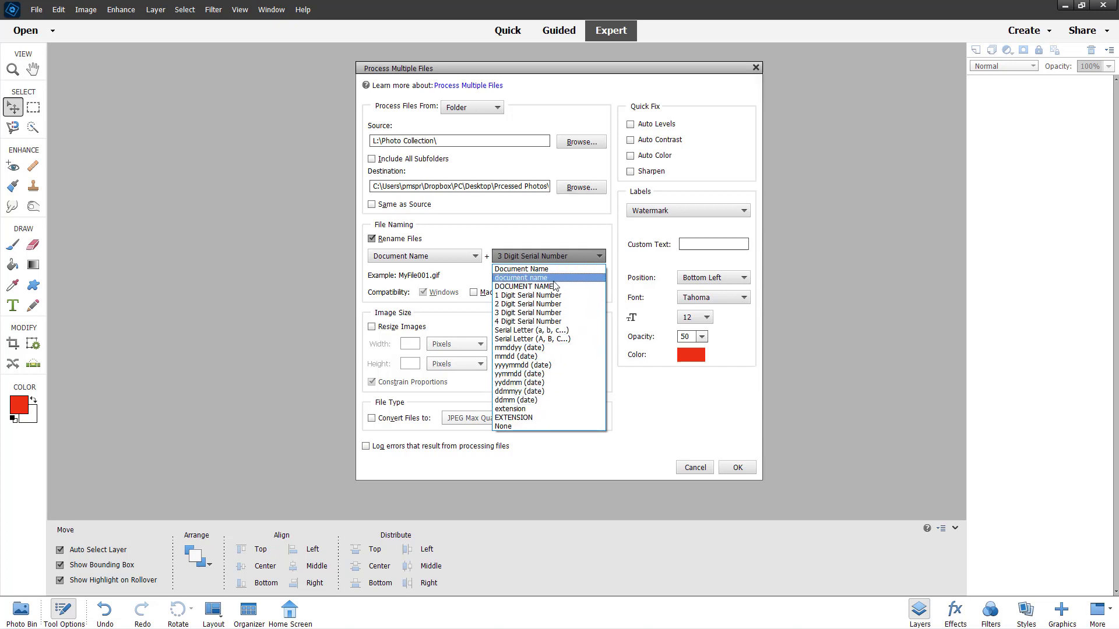
{"action": "left_click", "coordinate": [552, 322]}
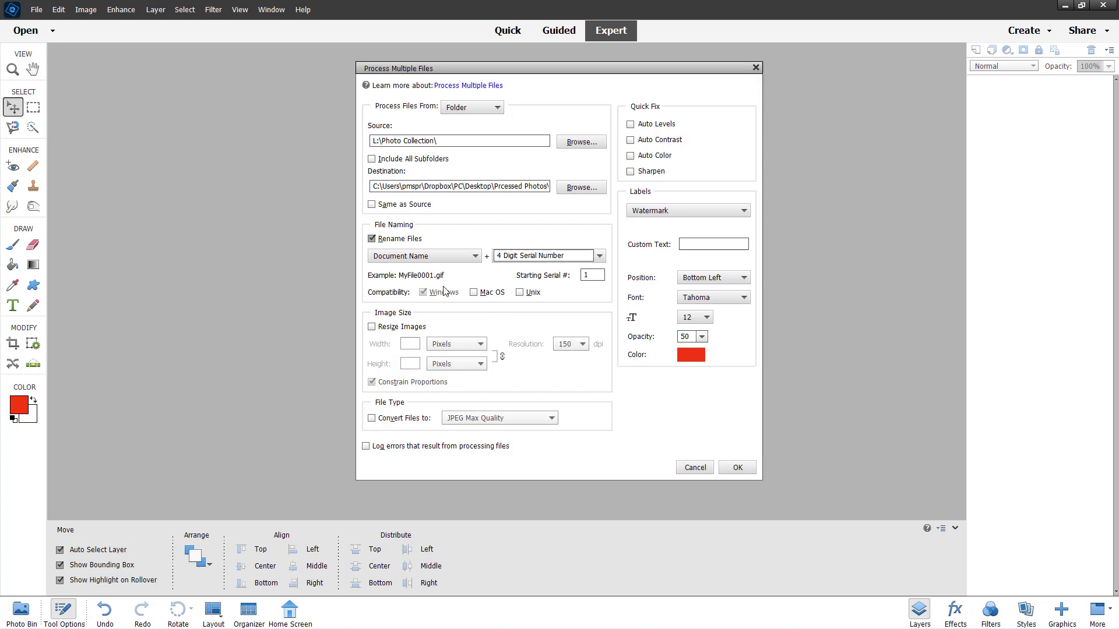
Step: Leave Mac OS and Unix compatibility unchecked for the renamed files
{"action": "left_click", "coordinate": [491, 294]}
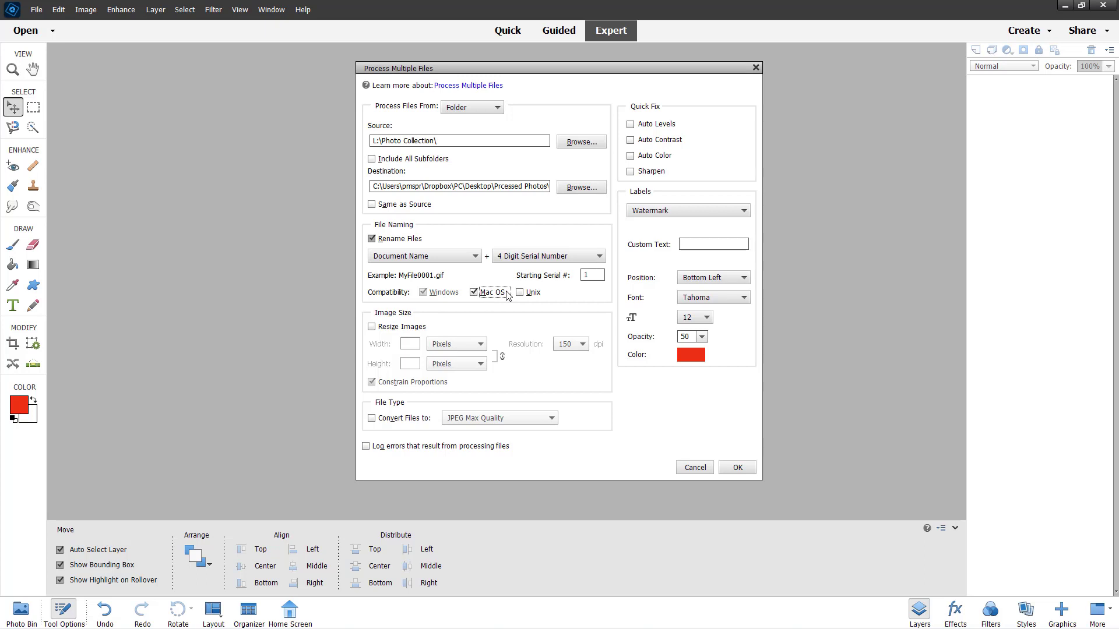
{"action": "left_click", "coordinate": [474, 294]}
{"action": "left_click", "coordinate": [480, 296]}
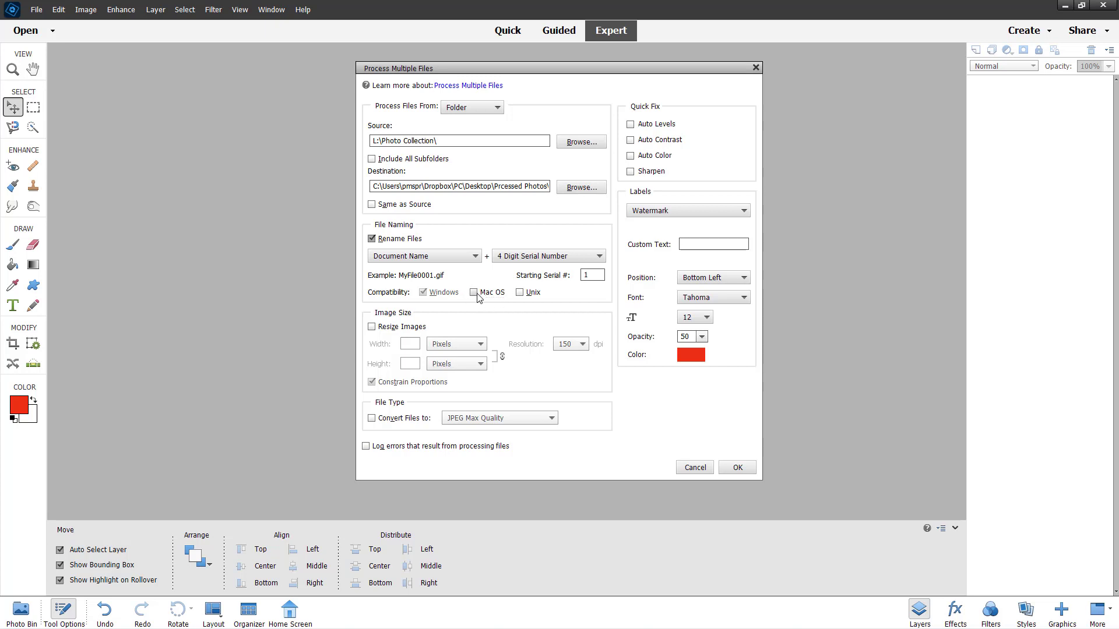
{"action": "left_click", "coordinate": [521, 296]}
{"action": "left_click", "coordinate": [520, 294]}
Step: Turn on Resize Images with proportions constrained and a width of 640 pixels
{"action": "left_click", "coordinate": [372, 328]}
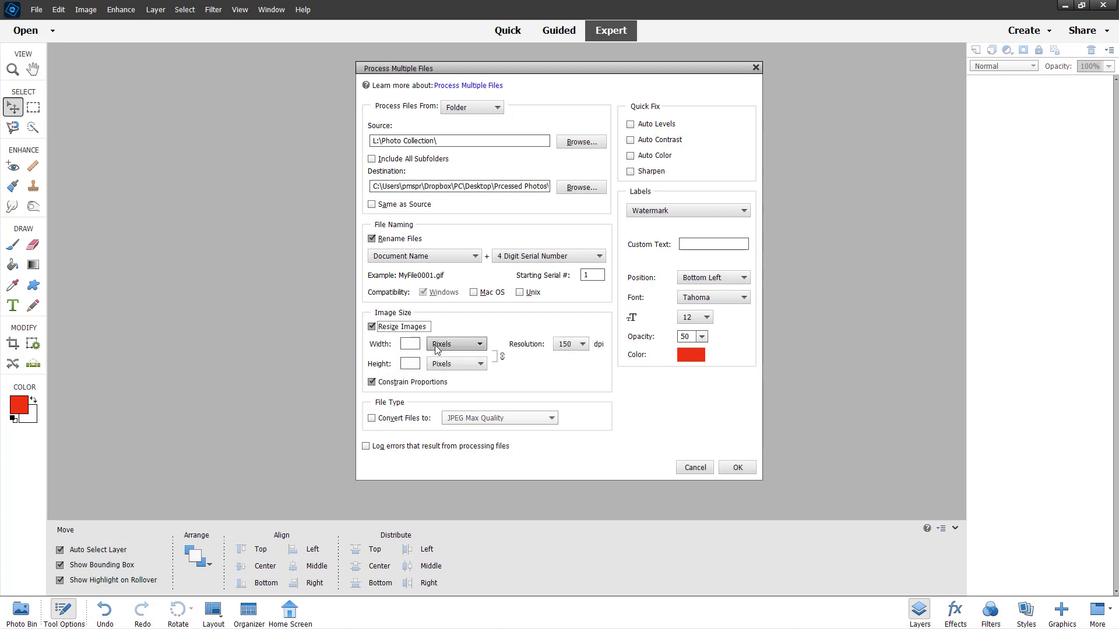
{"action": "left_click", "coordinate": [371, 382]}
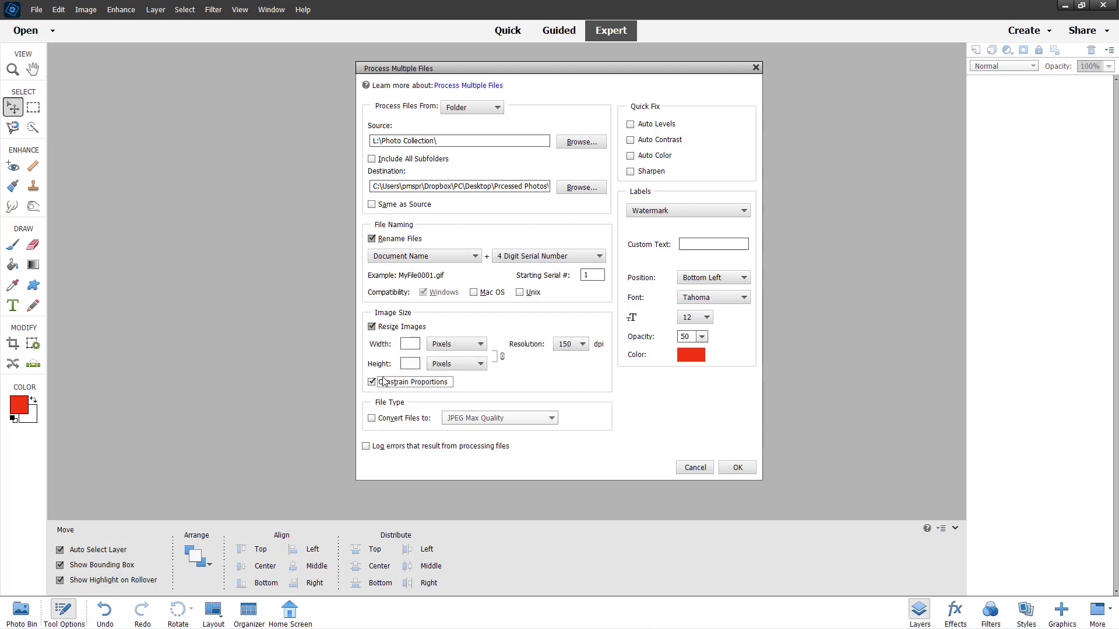
{"action": "left_click", "coordinate": [371, 383]}
{"action": "left_click", "coordinate": [414, 347]}
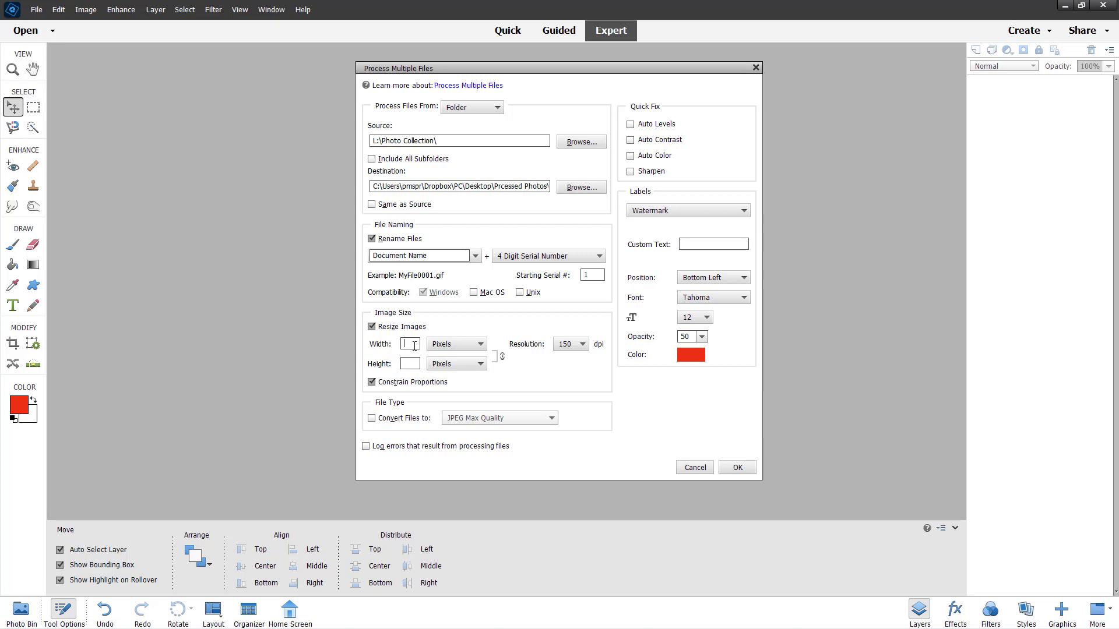
{"action": "type", "text": "640"}
Step: Convert the output files to JPEG Max Quality
{"action": "left_click", "coordinate": [400, 419]}
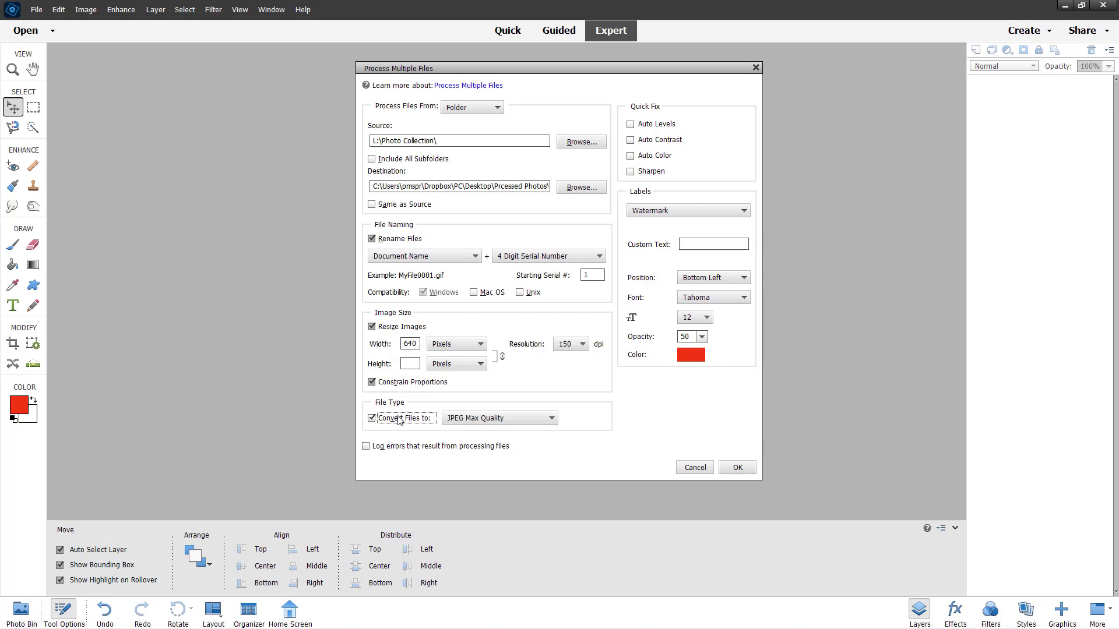
{"action": "left_click", "coordinate": [472, 419]}
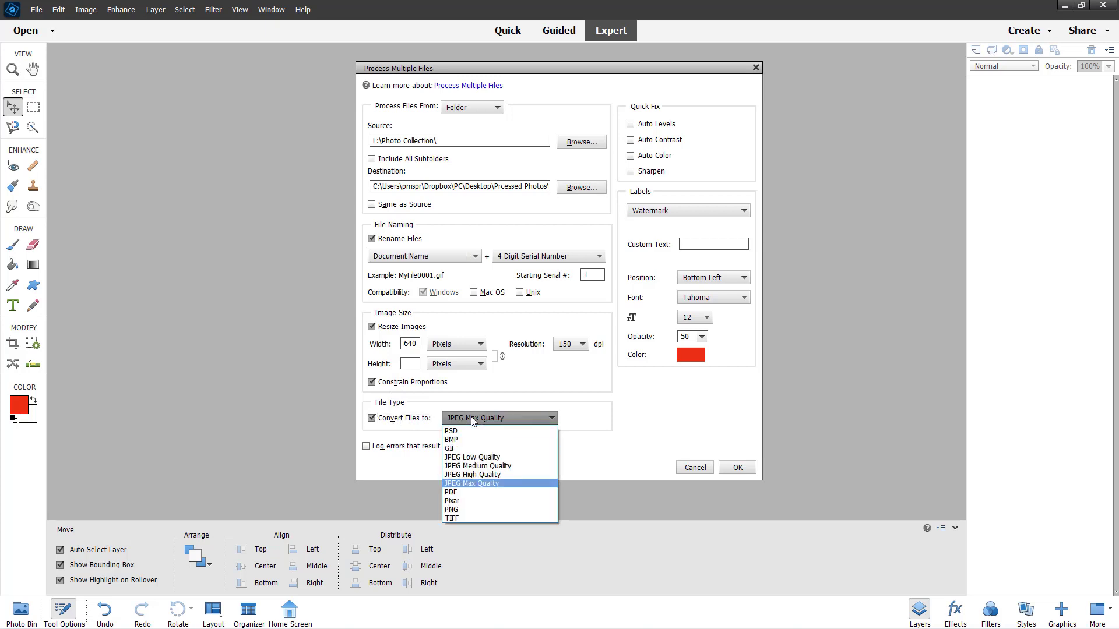
{"action": "left_click", "coordinate": [499, 484]}
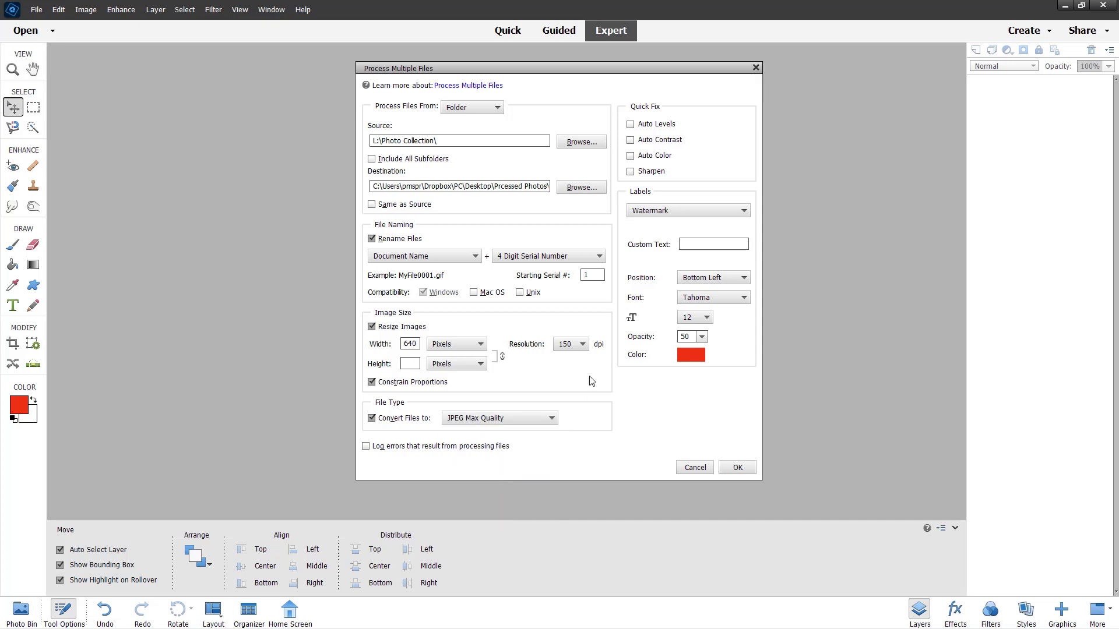
Step: Tick Auto Levels, Auto Contrast, Auto Color and Sharpen under Quick Fix
{"action": "left_click", "coordinate": [668, 126]}
{"action": "left_click", "coordinate": [679, 144]}
{"action": "left_click", "coordinate": [668, 156]}
Step: Try the Caption label type, then set the label type back to Watermark
{"action": "left_click", "coordinate": [693, 213]}
{"action": "left_click", "coordinate": [687, 231]}
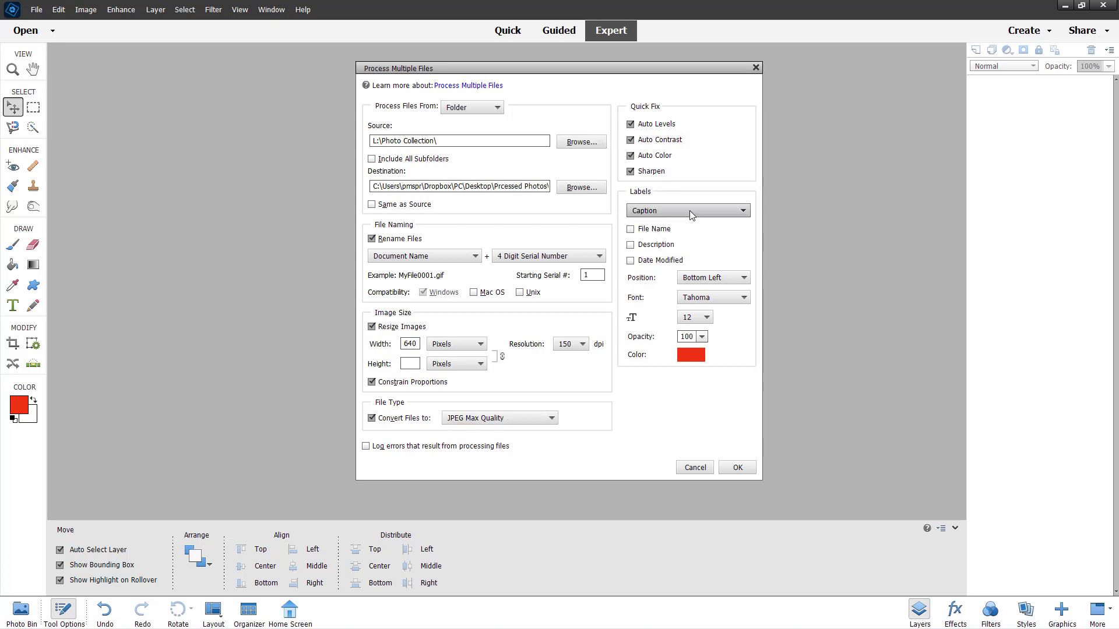
{"action": "left_click", "coordinate": [668, 231]}
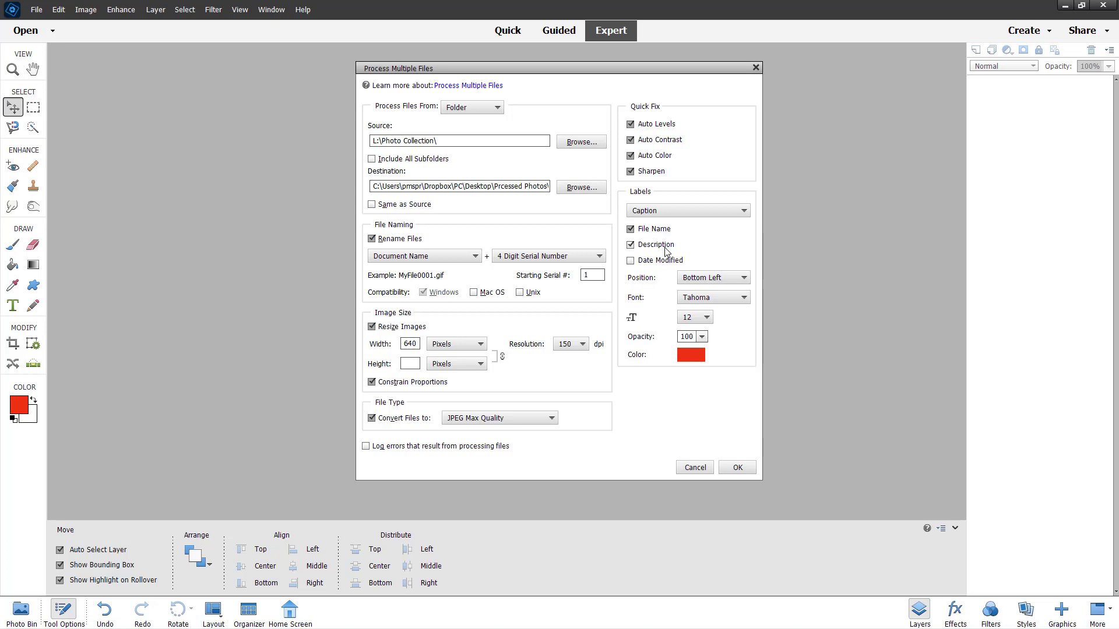
{"action": "left_click", "coordinate": [745, 297]}
{"action": "left_click", "coordinate": [717, 217]}
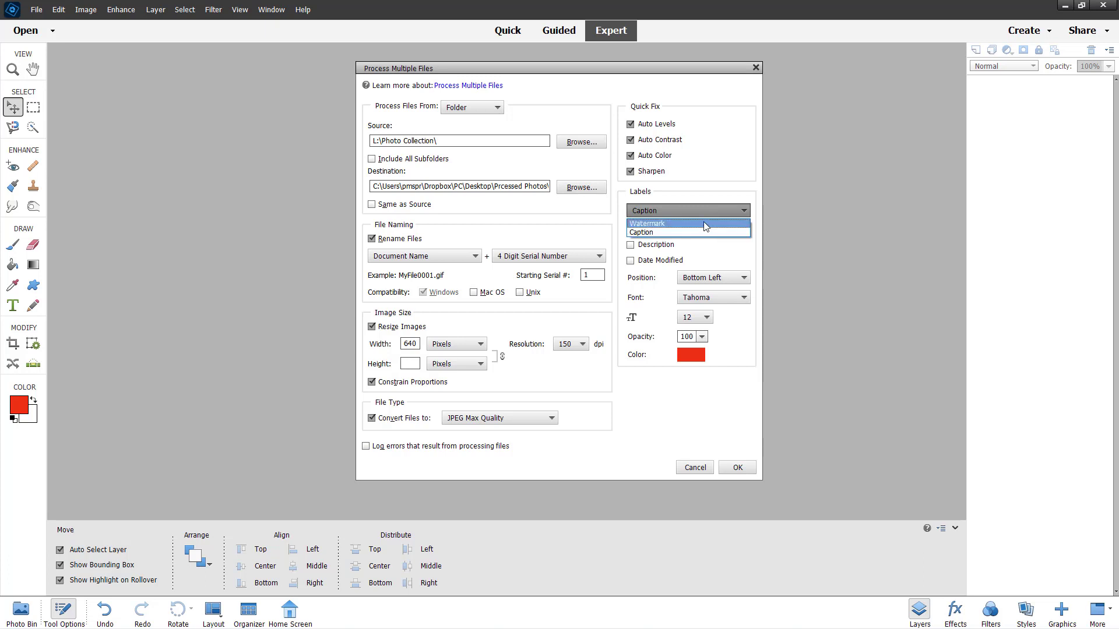
{"action": "left_click", "coordinate": [704, 222]}
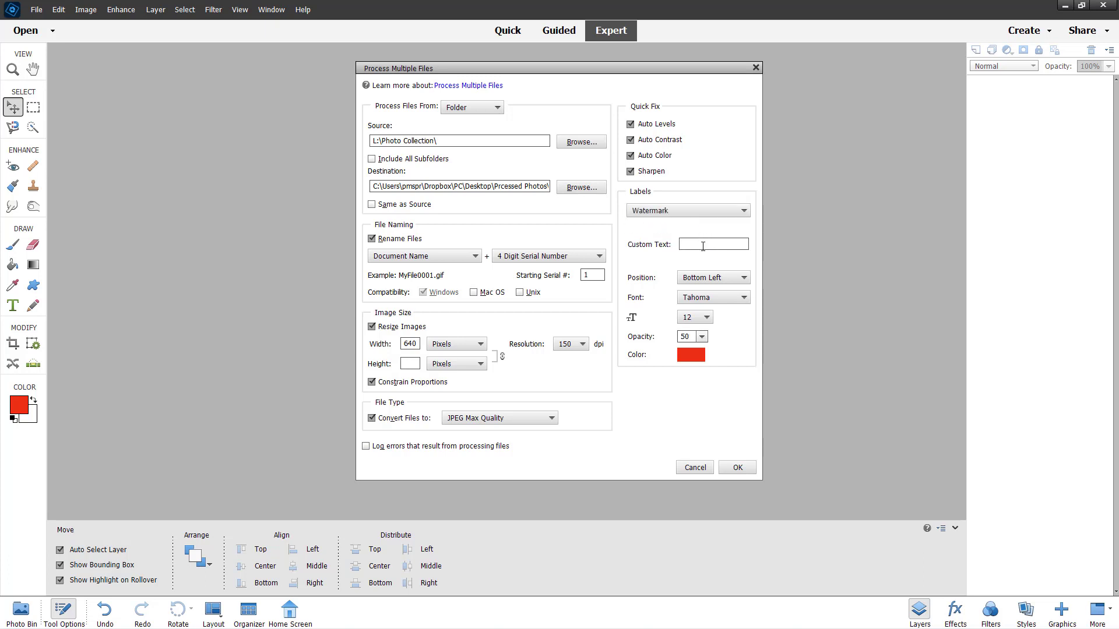
Step: Enter TutorTube as the watermark text, bottom right, in Tahoma size 14
{"action": "type", "text": "TutorTube"}
{"action": "left_click", "coordinate": [730, 281]}
{"action": "left_click", "coordinate": [728, 310]}
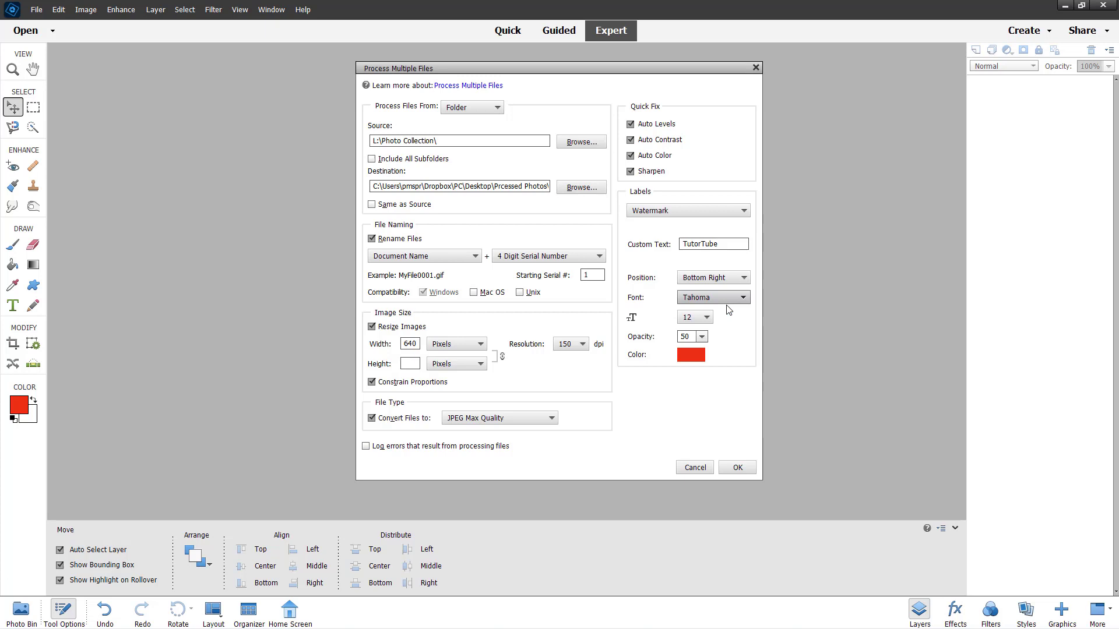
{"action": "left_click", "coordinate": [729, 300]}
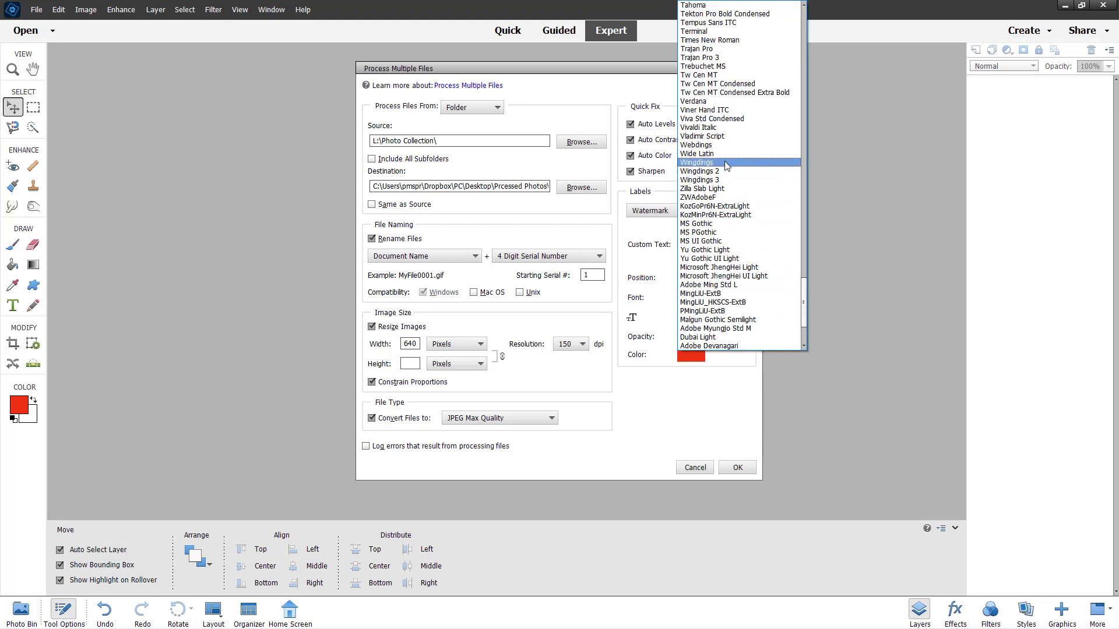
{"action": "left_click", "coordinate": [686, 372]}
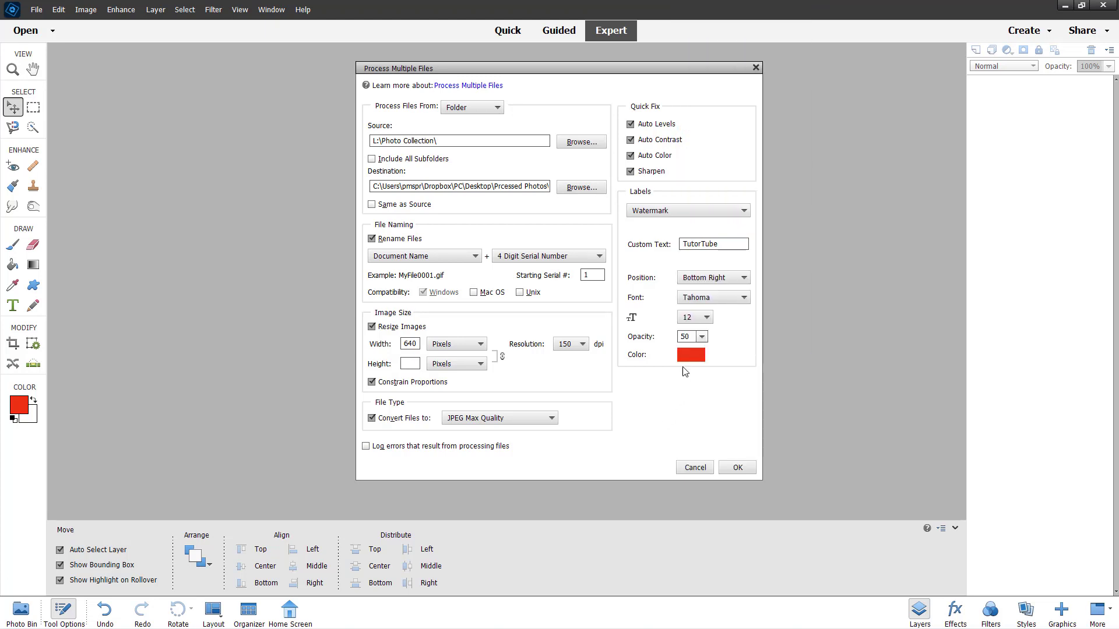
{"action": "left_click", "coordinate": [708, 318]}
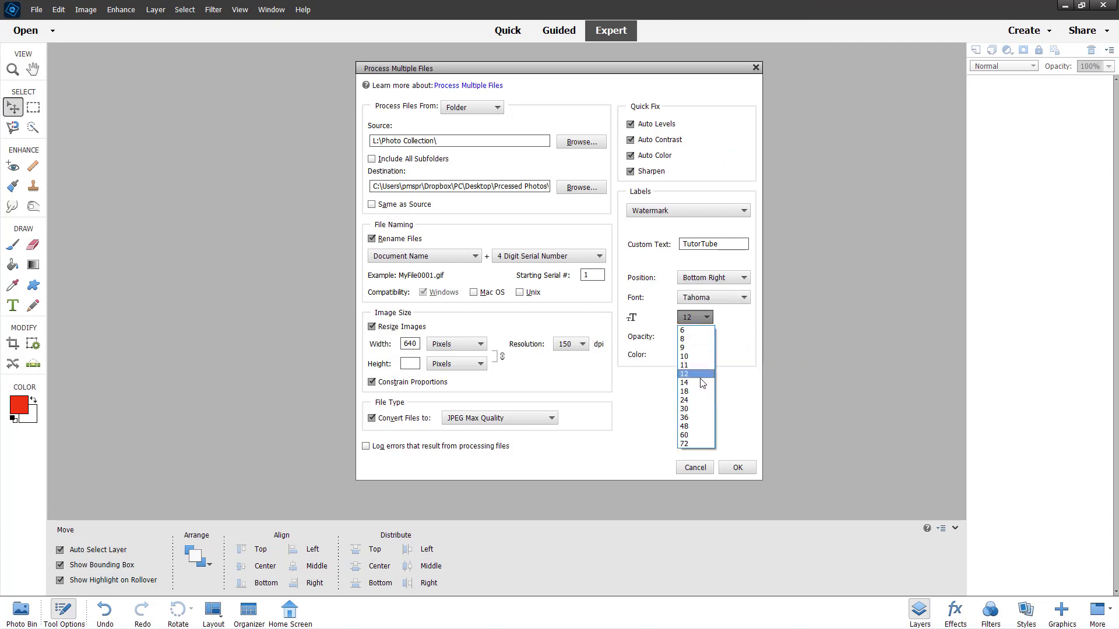
{"action": "left_click", "coordinate": [703, 383]}
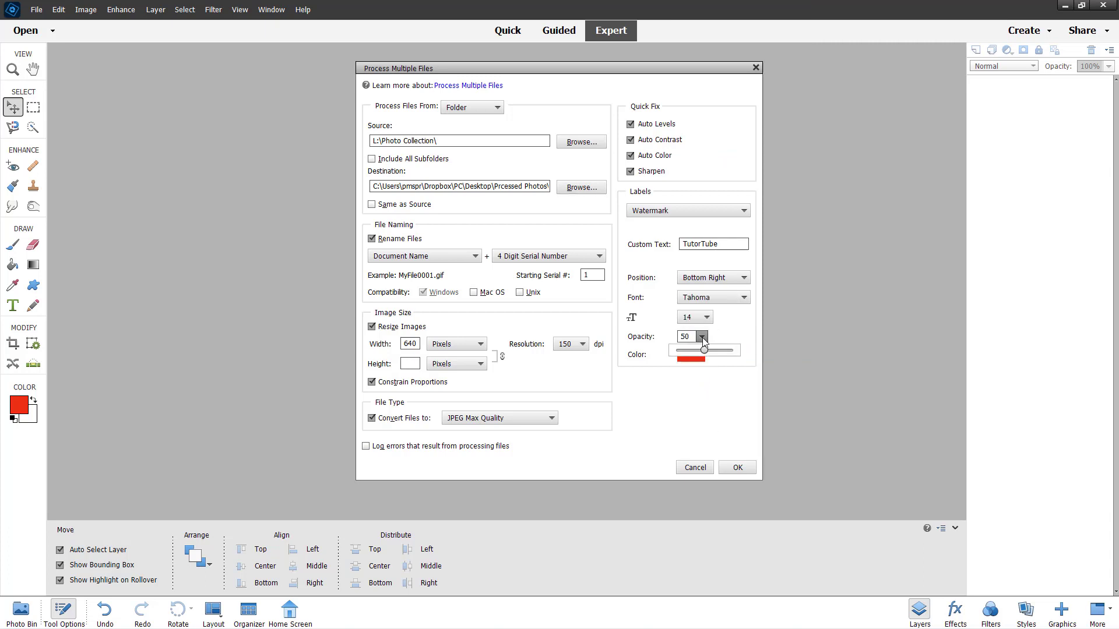
Step: Set the watermark opacity to 78 and its colour to white
{"action": "left_click_drag", "start_coordinate": [703, 343], "coordinate": [722, 354]}
{"action": "left_click", "coordinate": [691, 357]}
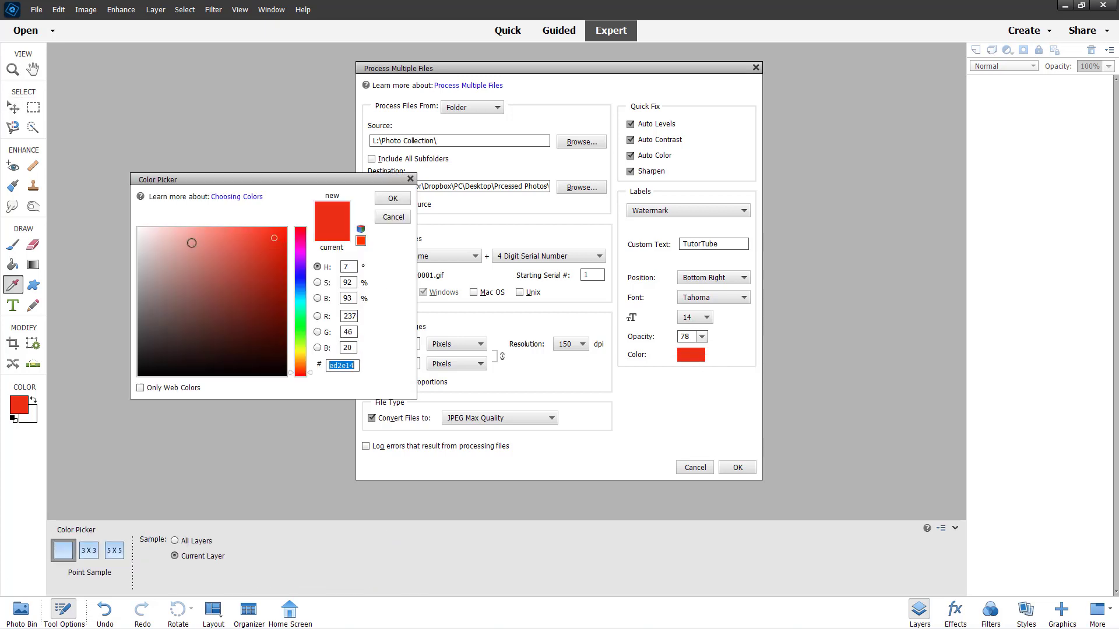
{"action": "mouse_move", "coordinate": [192, 242]}
{"action": "left_mouse_down"}
{"action": "mouse_move", "coordinate": [108, 222]}
{"action": "mouse_move", "coordinate": [217, 264]}
{"action": "mouse_move", "coordinate": [112, 215]}
{"action": "left_mouse_up"}
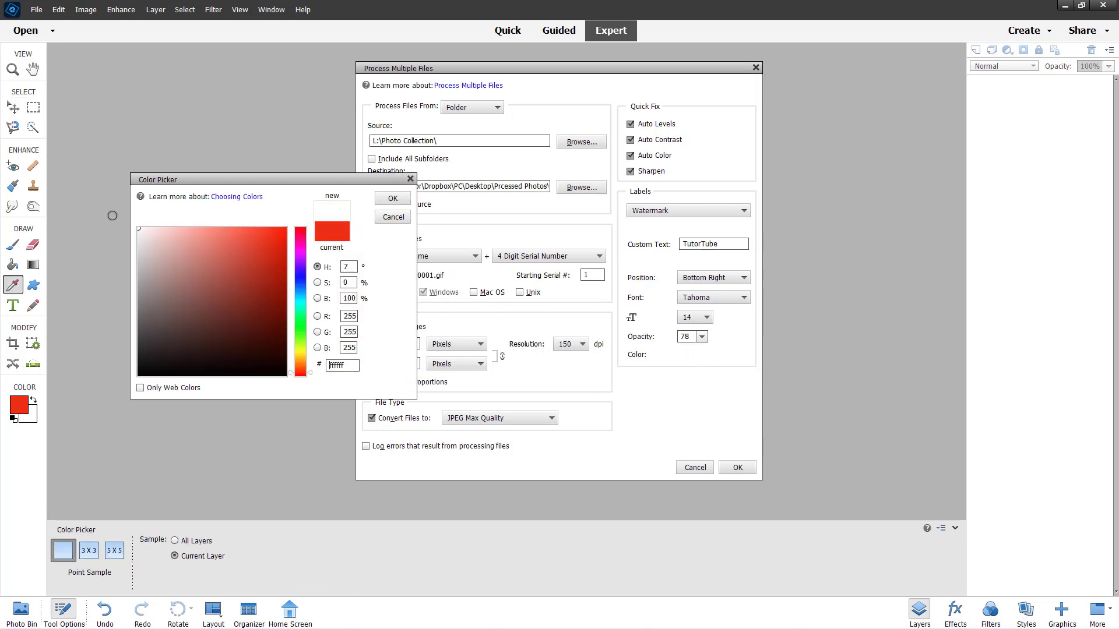
{"action": "left_click", "coordinate": [393, 198]}
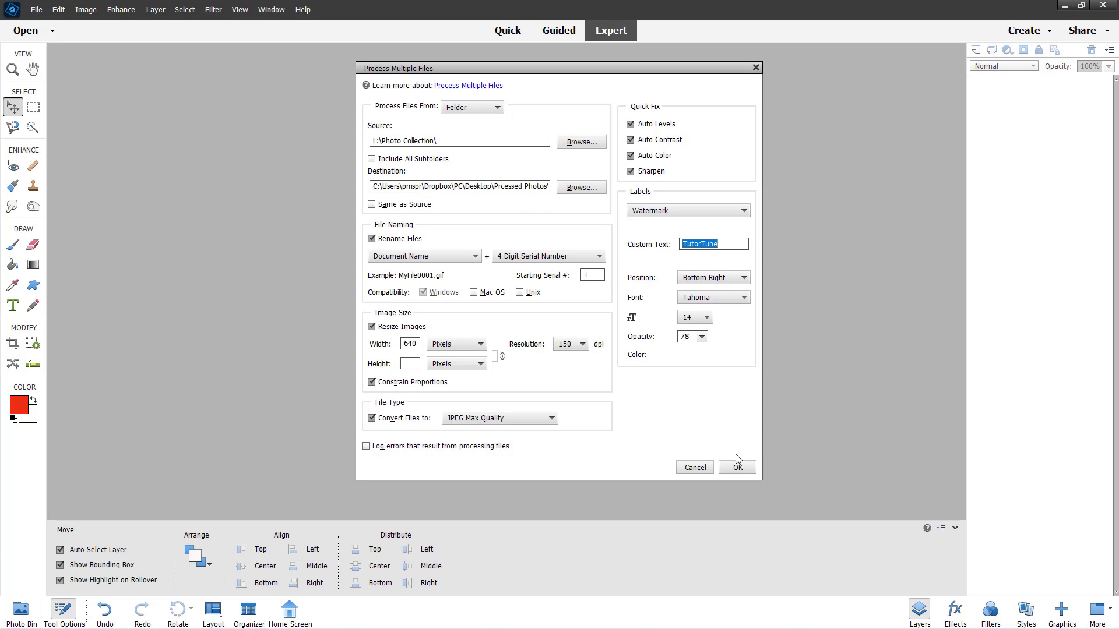
Step: Run the batch, then move the editor window aside to reveal the desktop
{"action": "left_click", "coordinate": [737, 471]}
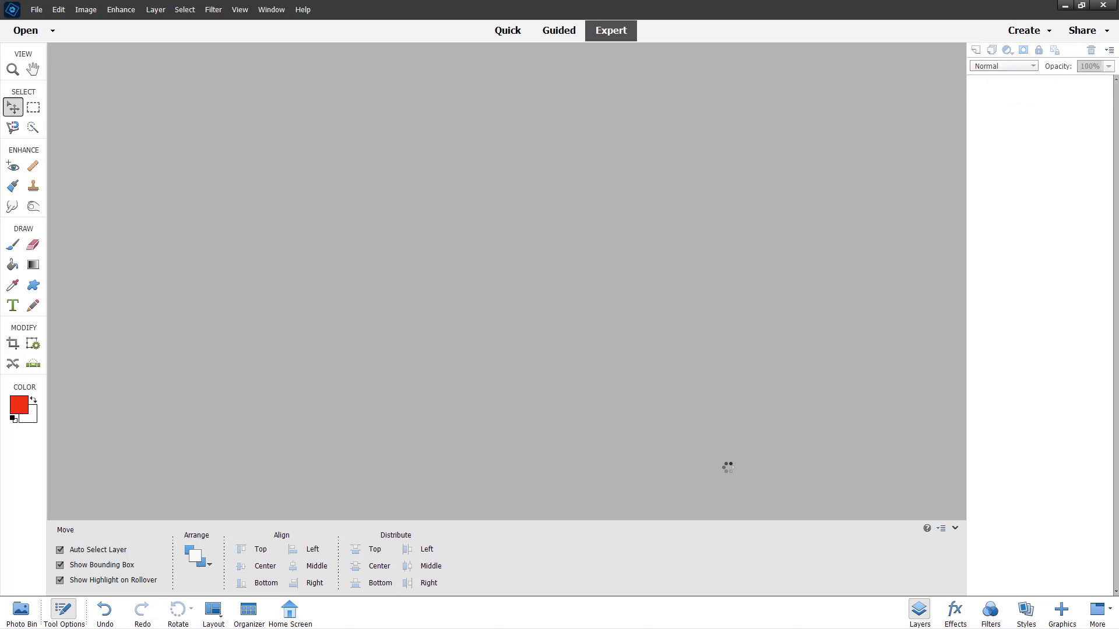
{"action": "left_click_drag", "start_coordinate": [469, 7], "coordinate": [578, 98]}
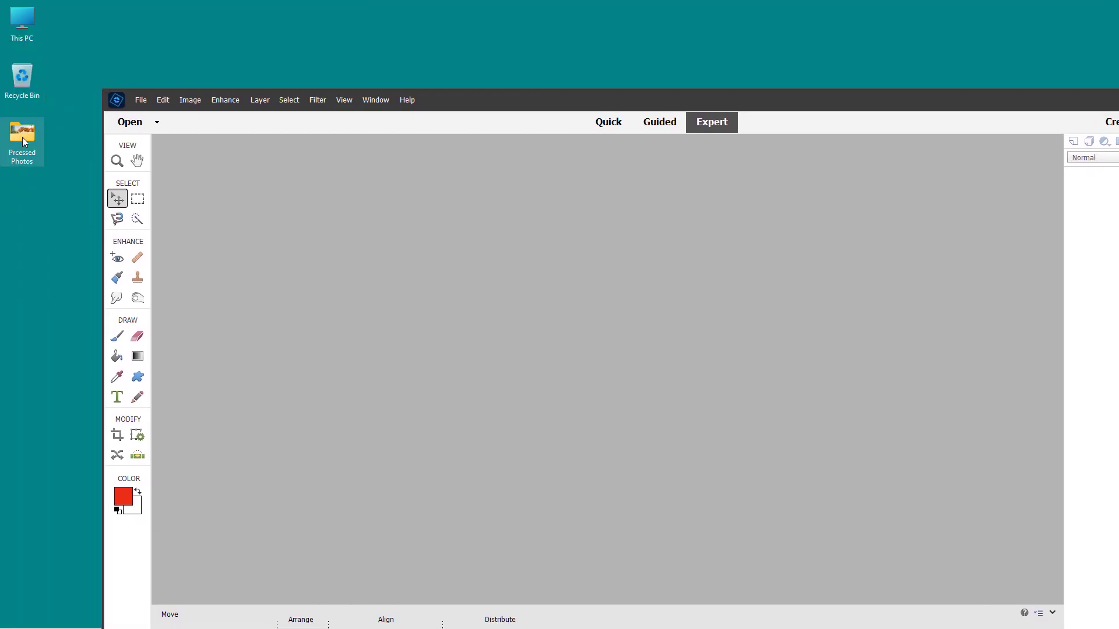
Step: Open the Prcessed Photos desktop folder and maximize its window
{"action": "double_click", "coordinate": [22, 138]}
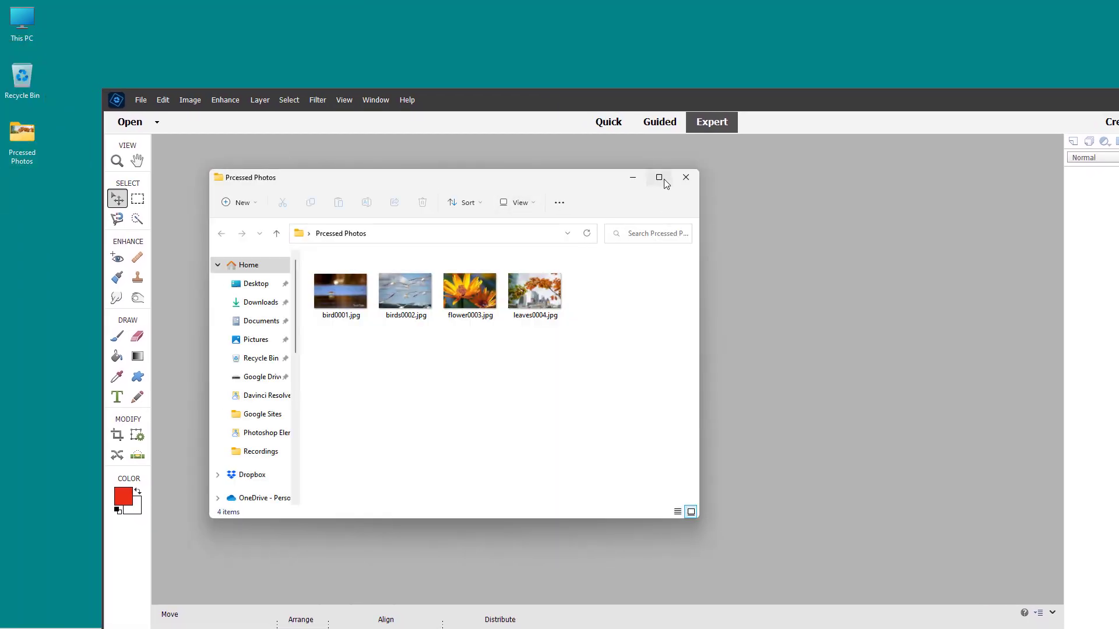
{"action": "left_click", "coordinate": [664, 179]}
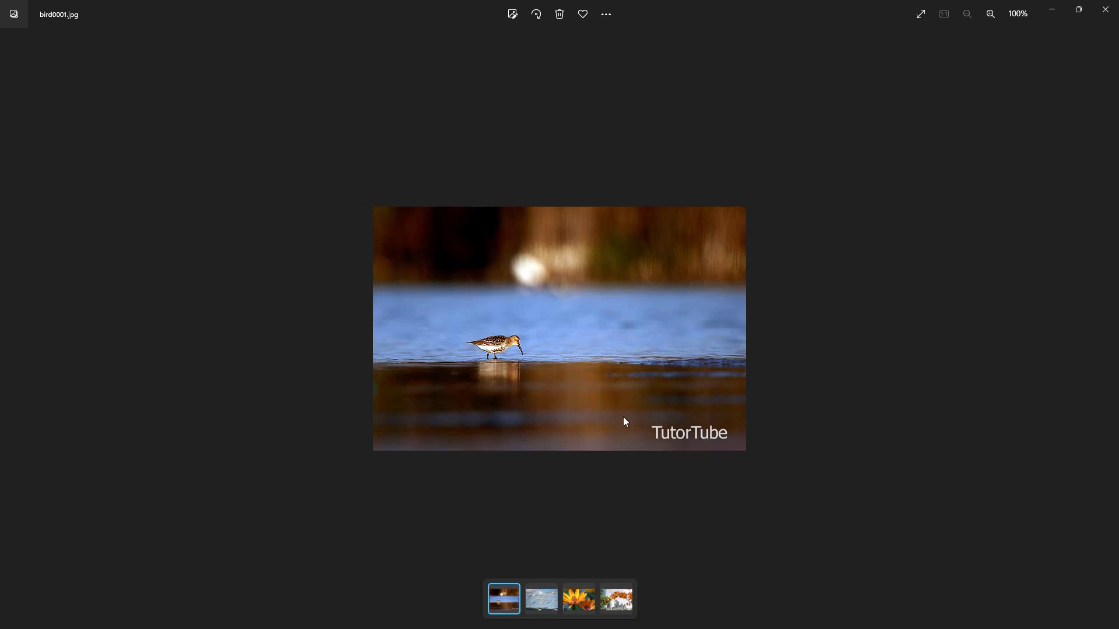
Step: View birds0002, flower0003, leaves0004 and bird0001, then restore Photos showing birds0002.jpg
{"action": "left_click", "coordinate": [542, 600]}
{"action": "left_click", "coordinate": [579, 600]}
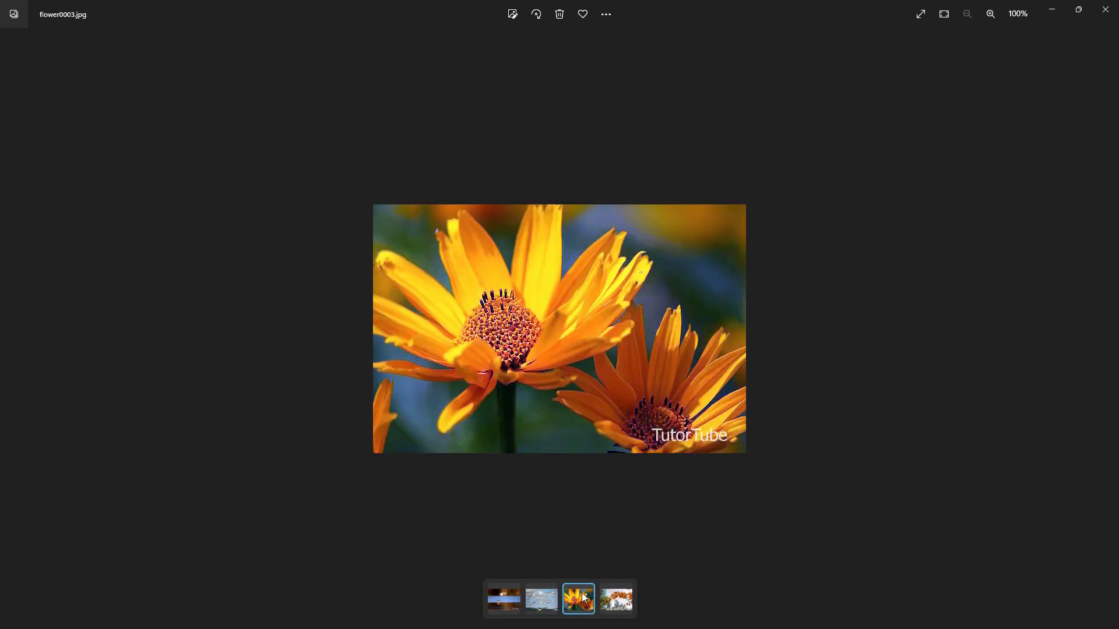
{"action": "left_click", "coordinate": [628, 604]}
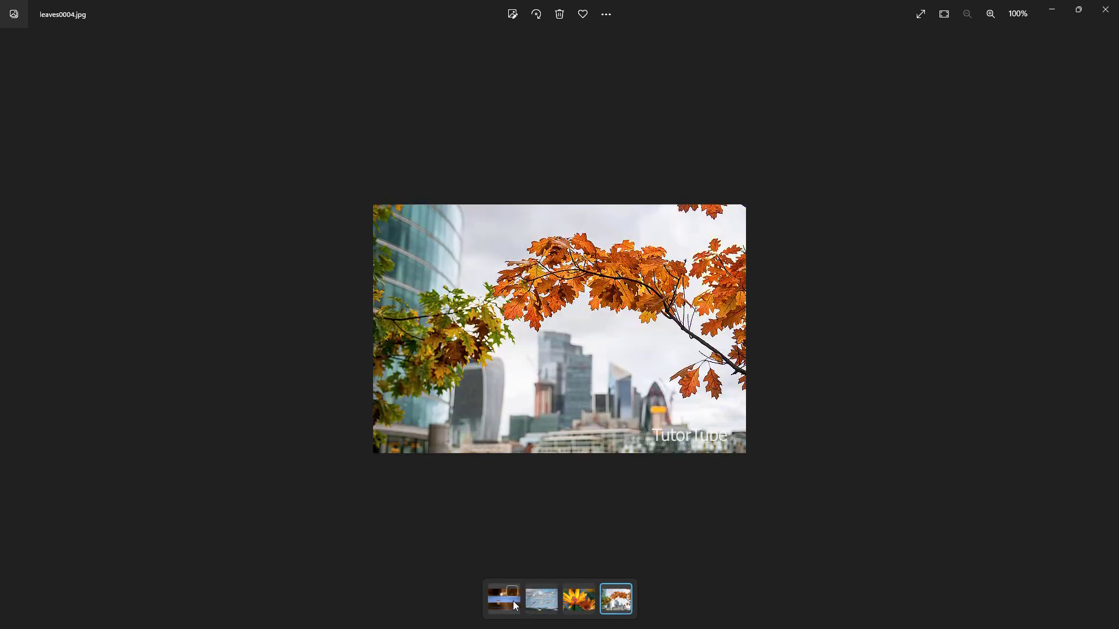
{"action": "left_click", "coordinate": [510, 600]}
{"action": "left_click", "coordinate": [532, 600]}
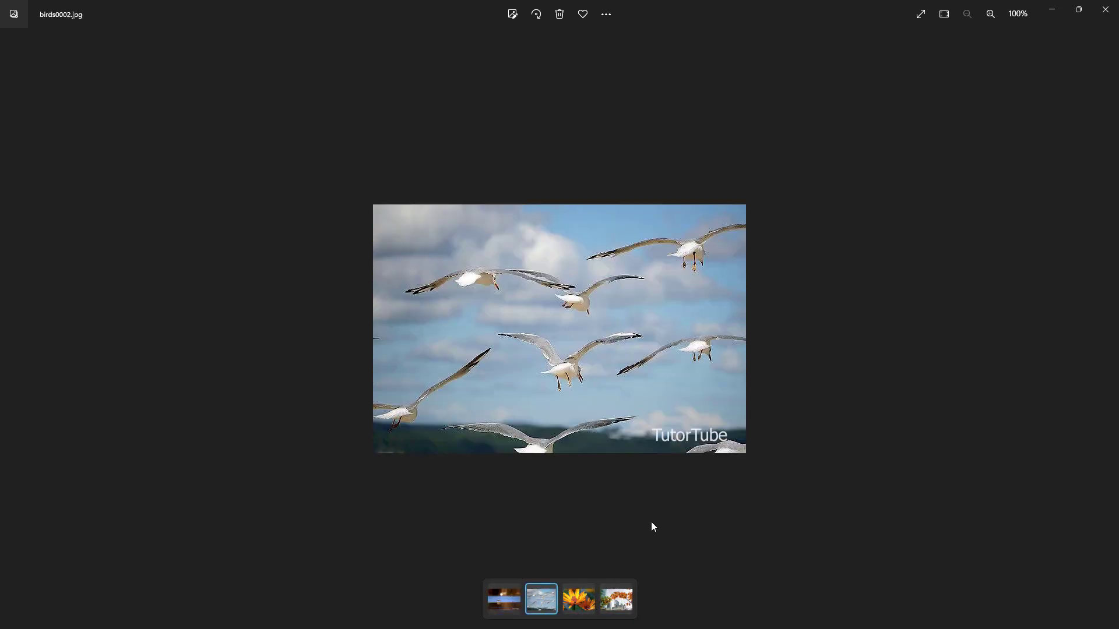
{"action": "double_click", "coordinate": [676, 3]}
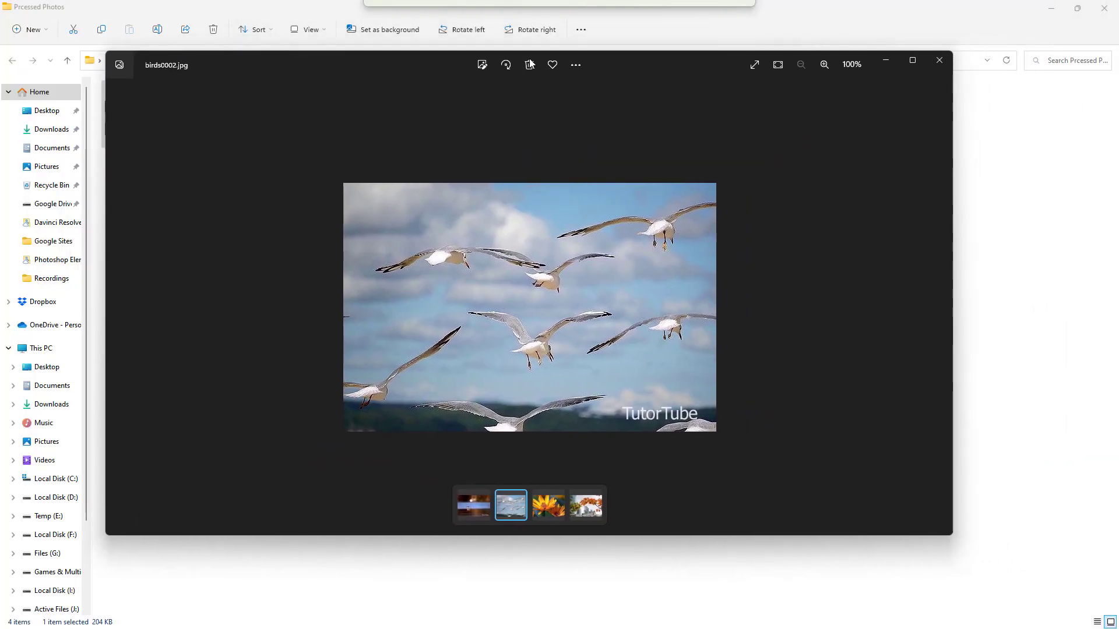